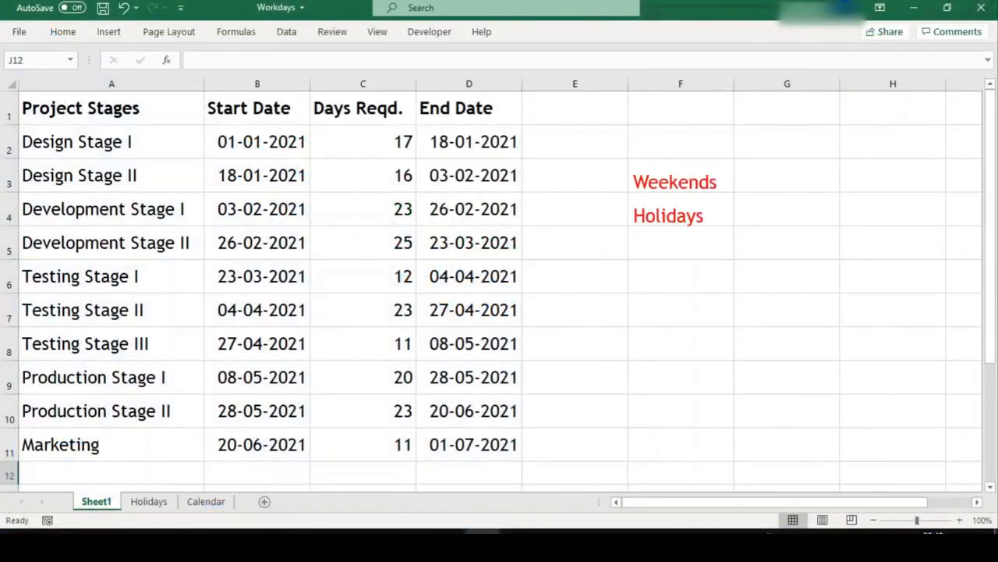
{"action": "type", "text": "=B2+C2"}
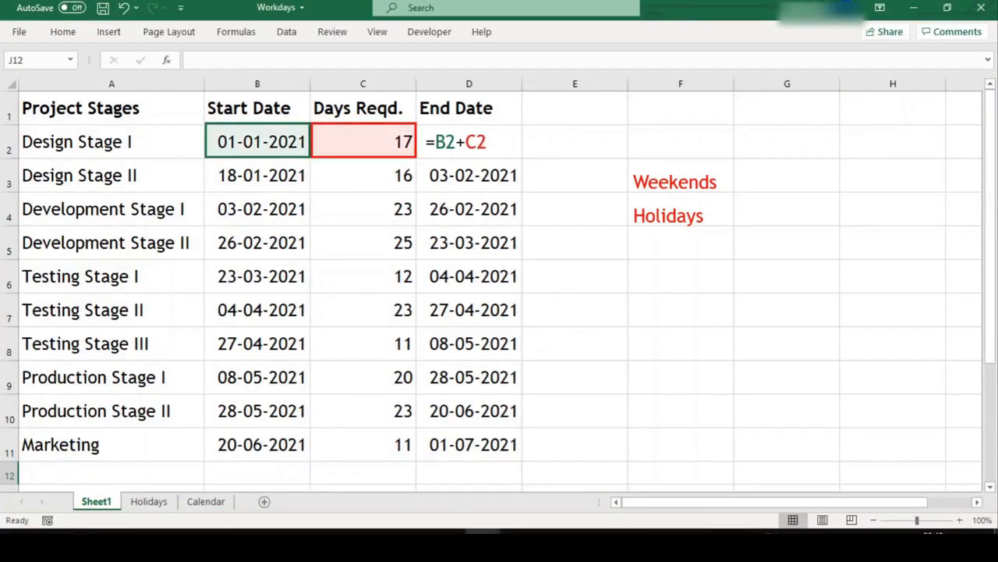
{"action": "key", "text": "Return"}
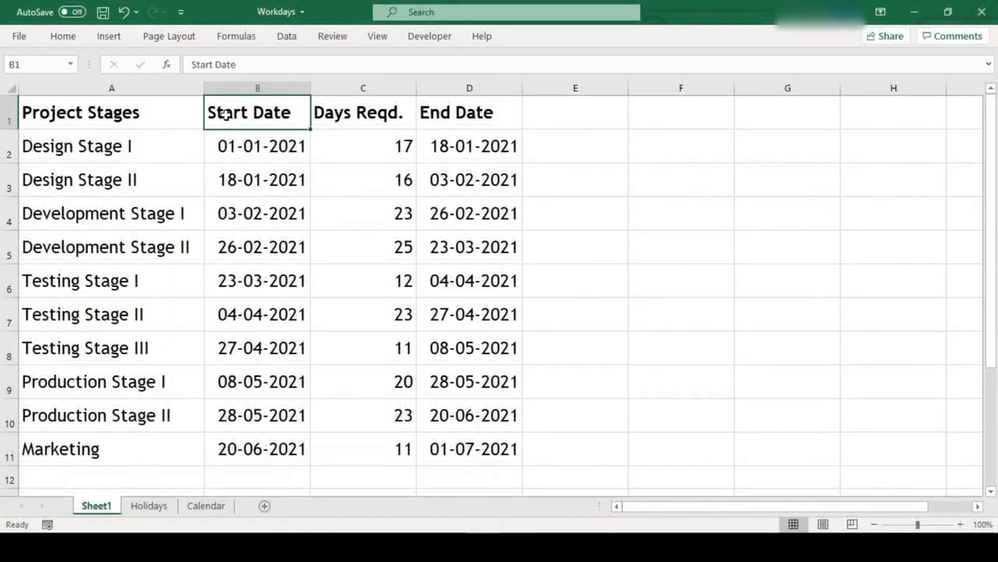
- Copy the start date, days required and end date columns, B1:D11, into the block starting at E1
{"action": "key", "text": "shift+Right"}
{"action": "key", "text": "shift+Right"}
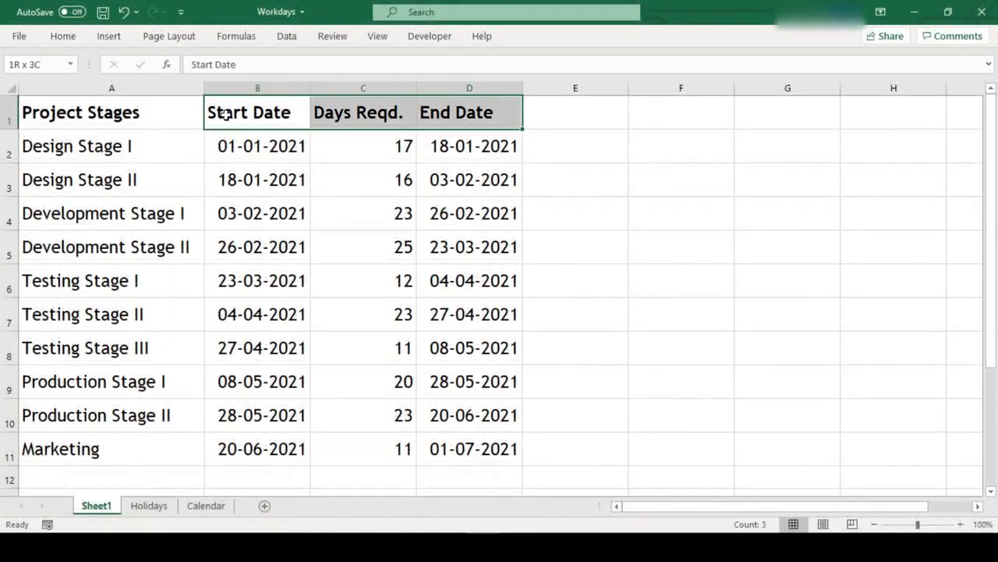
{"action": "key", "text": "ctrl+shift+Down"}
{"action": "key", "text": "ctrl+c"}
{"action": "key", "text": "Right"}
{"action": "key", "text": "Right"}
{"action": "key", "text": "Right"}
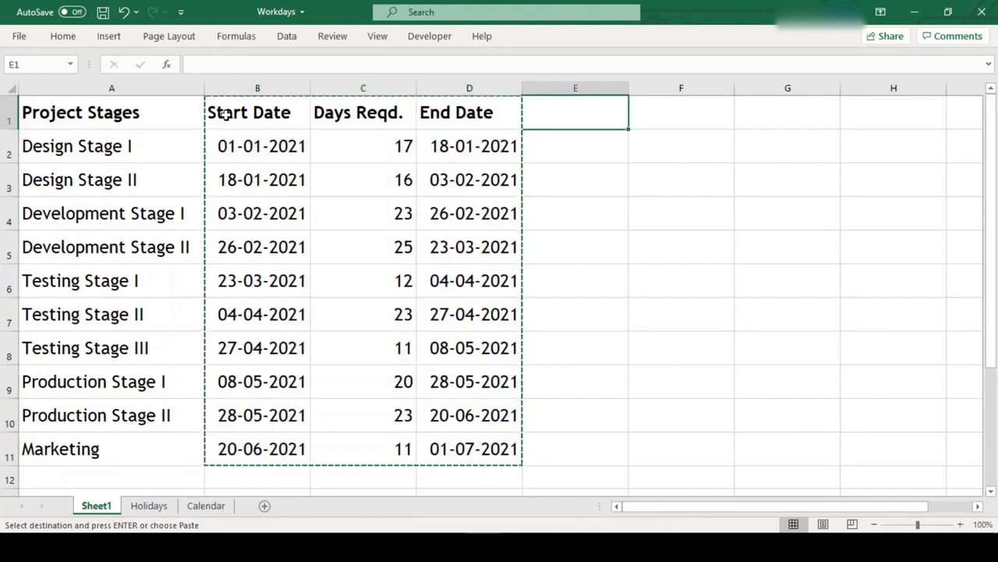
{"action": "key", "text": "ctrl+v"}
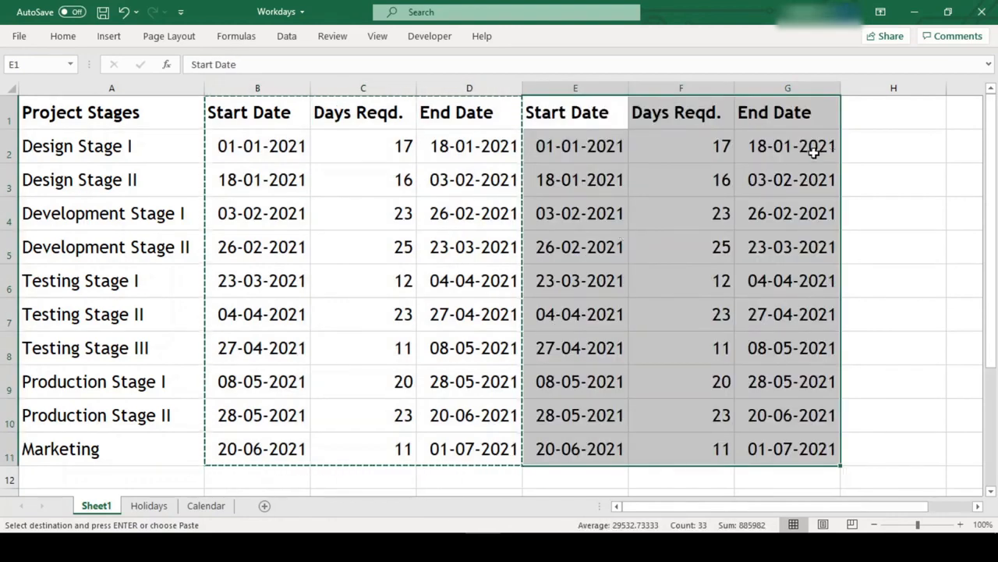
{"action": "key", "text": "Escape"}
- Clear the copied end date formulas in G2:G11, keeping the column heading
{"action": "left_click", "coordinate": [769, 155]}
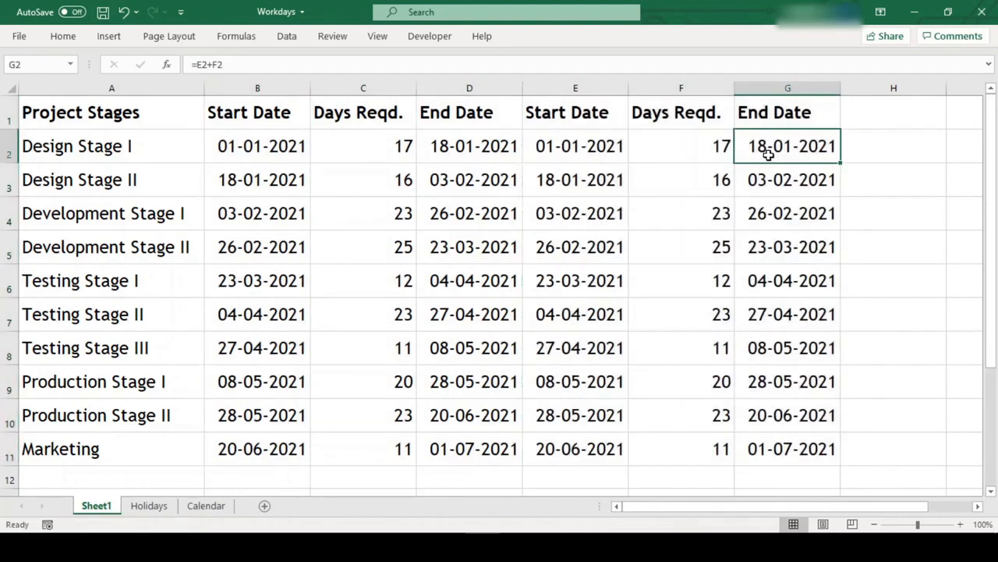
{"action": "key", "text": "Down"}
{"action": "left_click", "coordinate": [768, 155]}
{"action": "key", "text": "shift+Down"}
{"action": "key", "text": "shift+Down"}
{"action": "key", "text": "shift+Down"}
{"action": "key", "text": "shift+Down"}
{"action": "key", "text": "shift+Down"}
{"action": "key", "text": "shift+Down"}
{"action": "key", "text": "shift+Down"}
{"action": "key", "text": "shift+Down"}
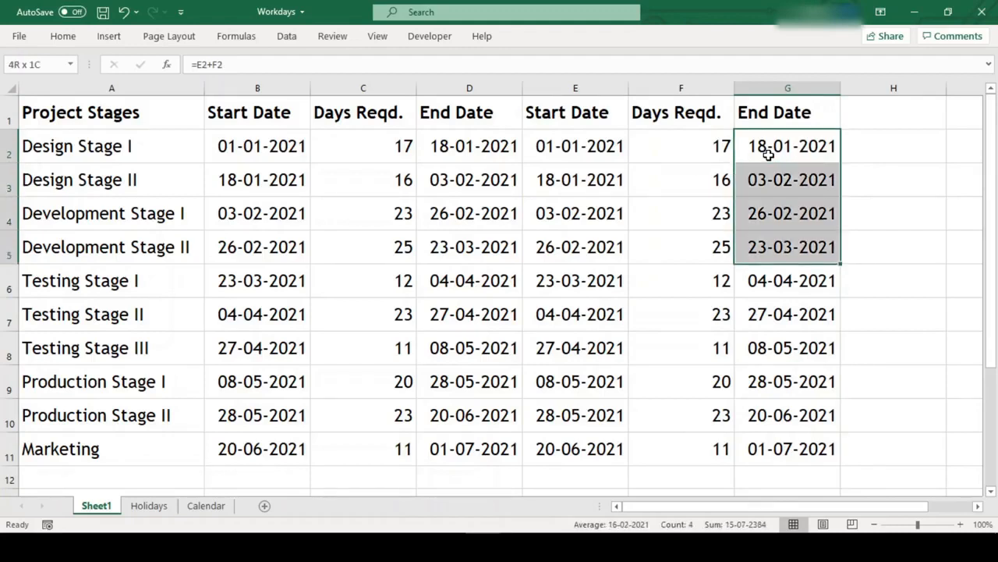
{"action": "key", "text": "shift+Down"}
{"action": "key", "text": "Delete"}
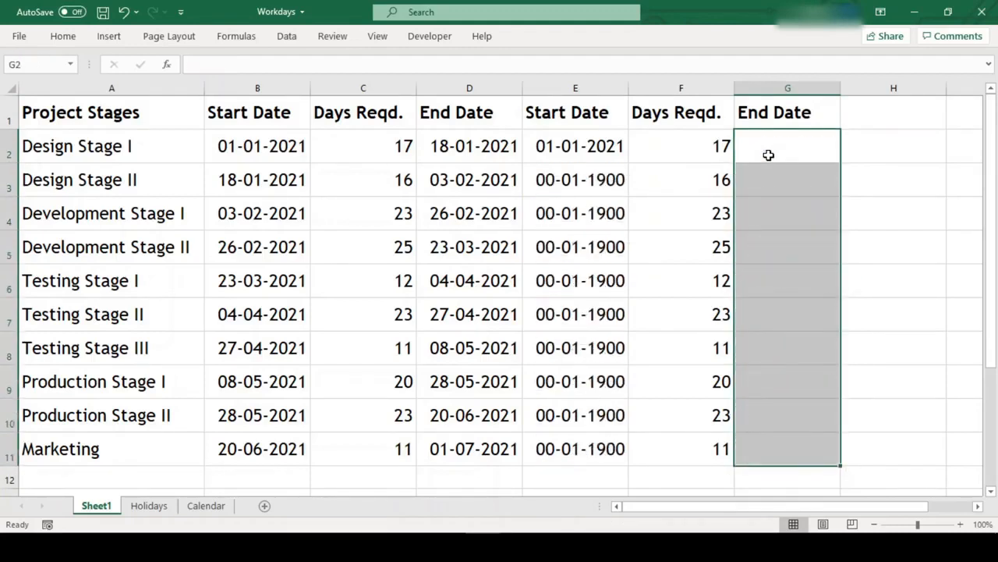
- Start a WORKDAY formula in G2 with E2 as the start date and F2 as the days
{"action": "key", "text": "Left"}
{"action": "left_click", "coordinate": [768, 154]}
{"action": "type", "text": "="}
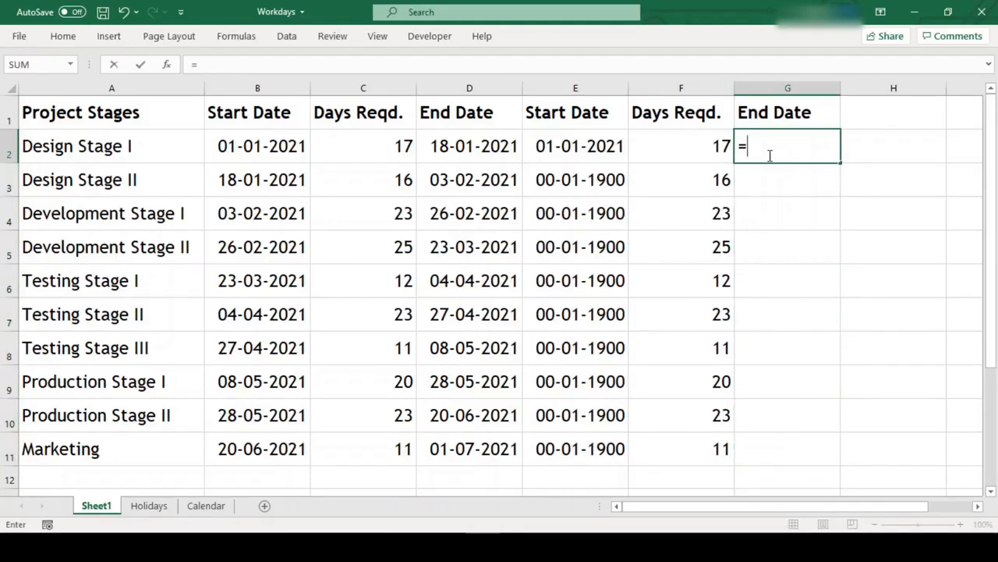
{"action": "type", "text": "wor"}
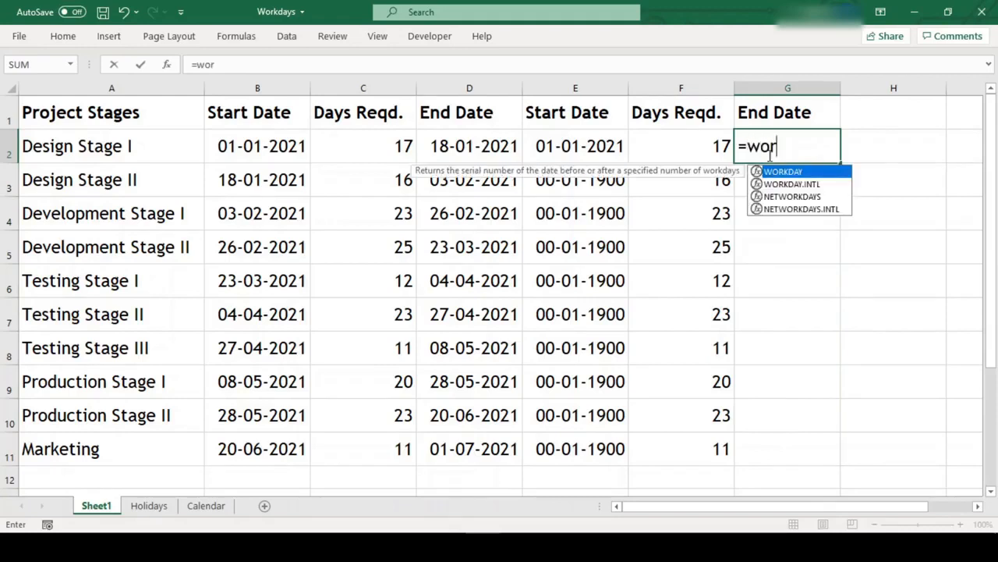
{"action": "key", "text": "Tab"}
{"action": "left_click", "coordinate": [599, 148]}
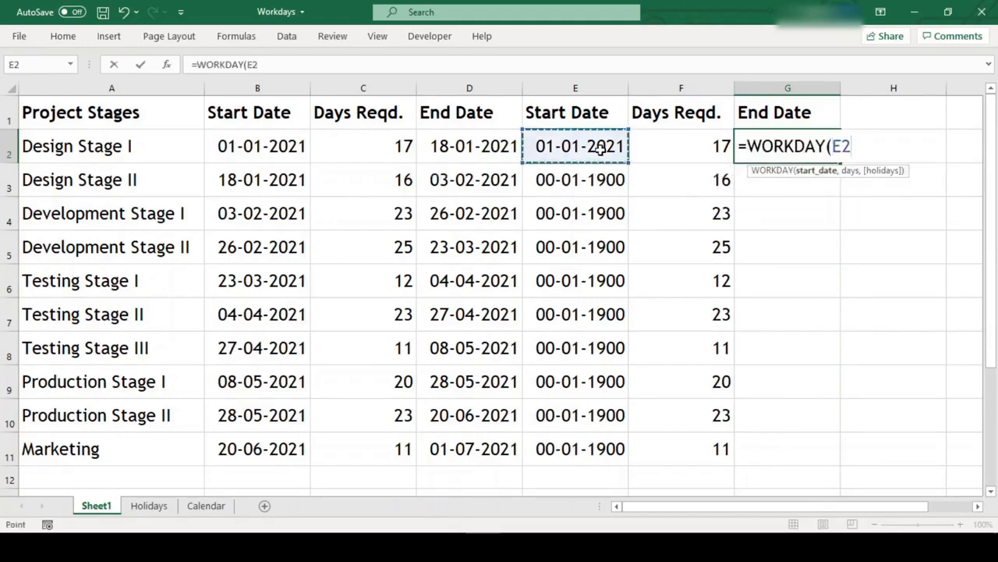
{"action": "type", "text": ","}
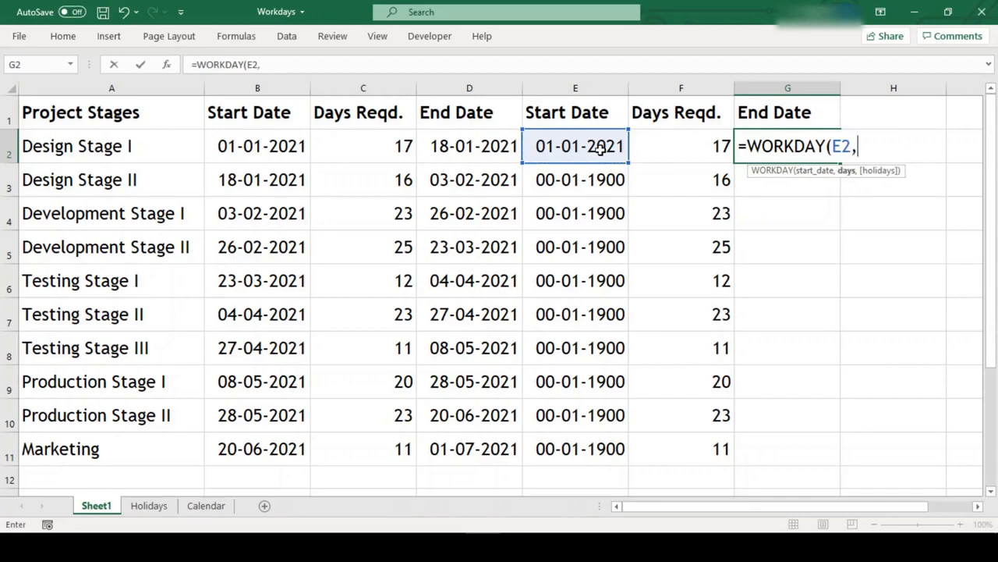
{"action": "left_click", "coordinate": [654, 150]}
{"action": "type", "text": ","}
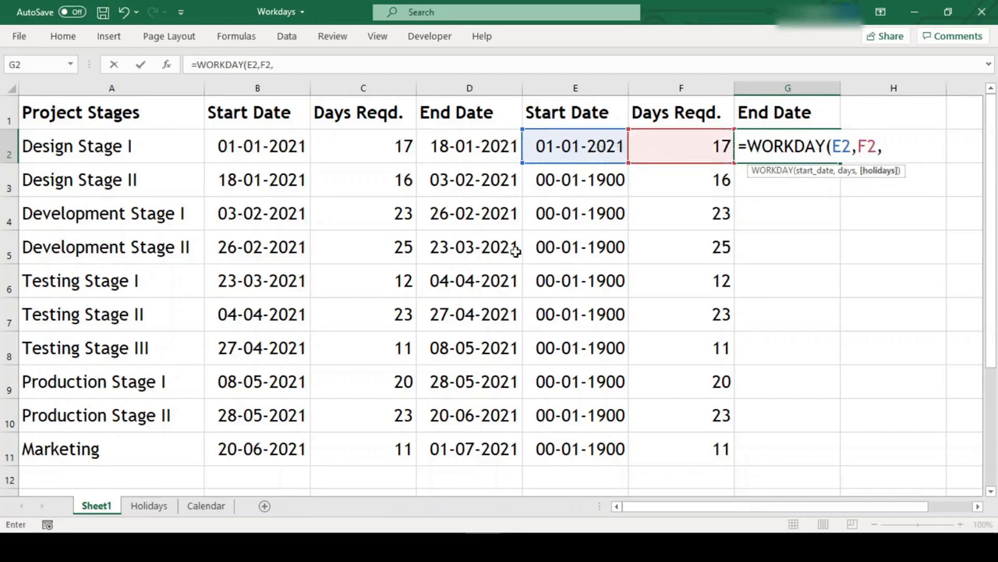
- Complete the WORKDAY formula with the absolute range Holidays!$A$2:$A$19 as its holidays argument
{"action": "left_click", "coordinate": [170, 505]}
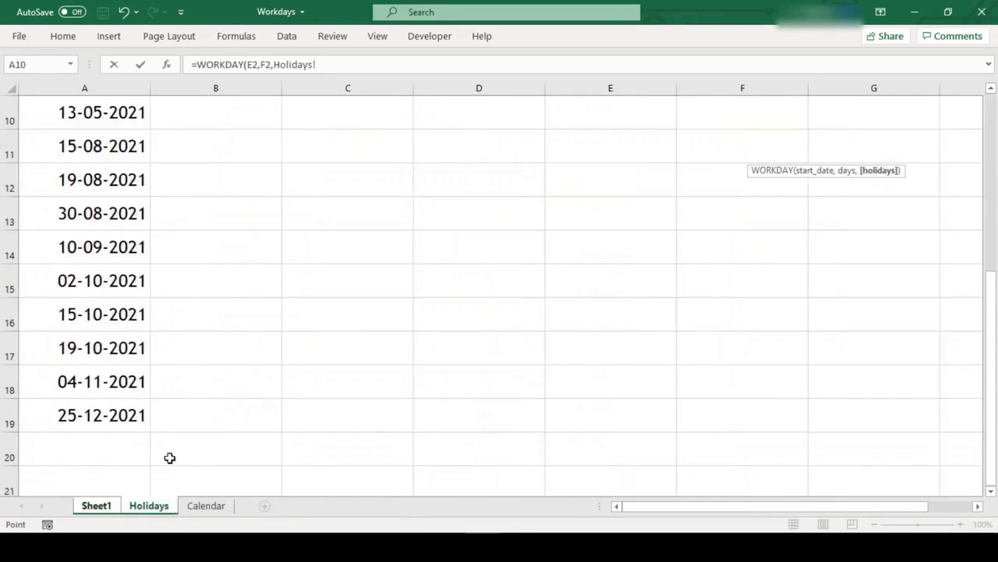
{"action": "left_click", "coordinate": [111, 193]}
{"action": "key", "text": "ctrl+Up"}
{"action": "key", "text": "Down"}
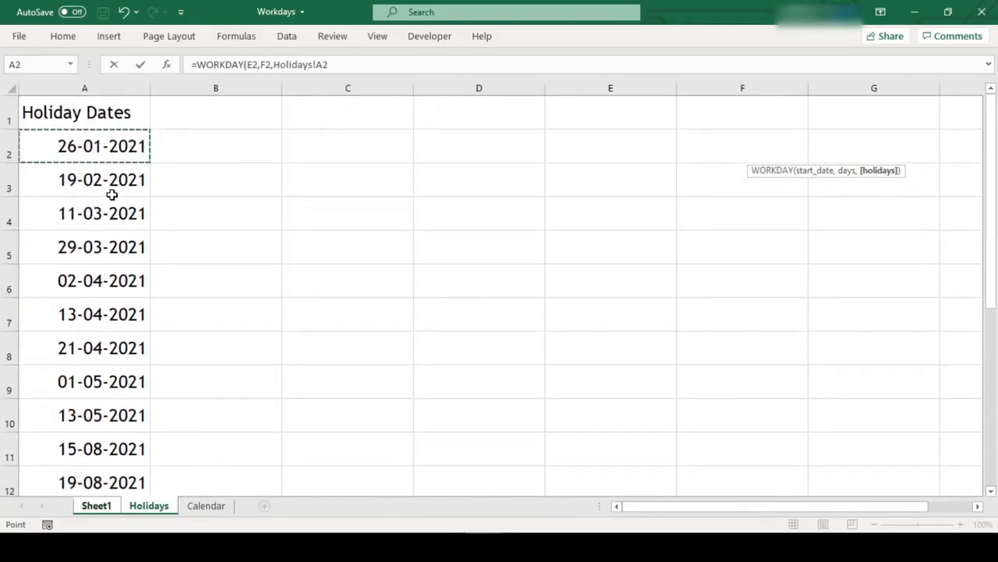
{"action": "key", "text": "ctrl+shift+Down"}
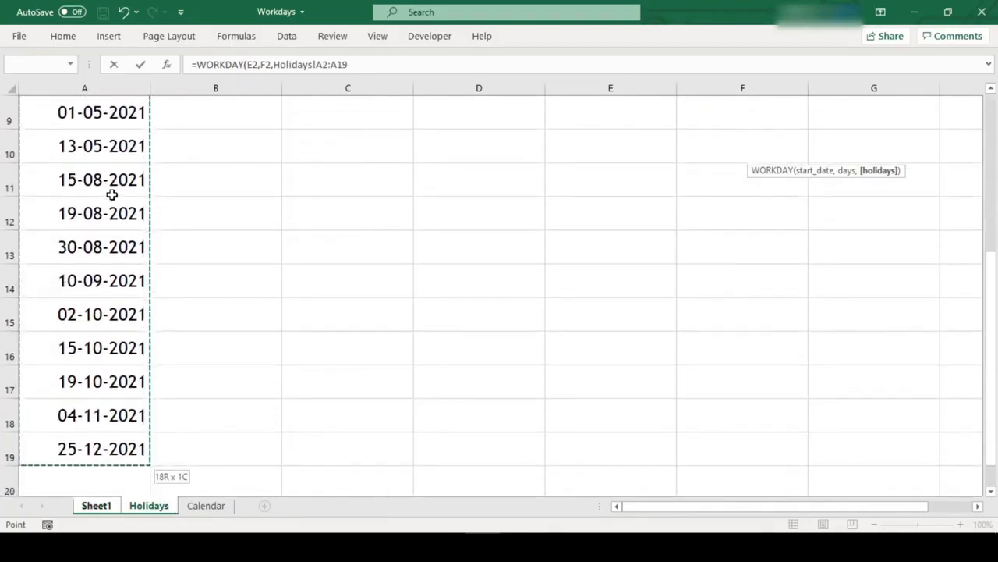
{"action": "left_click", "coordinate": [323, 64]}
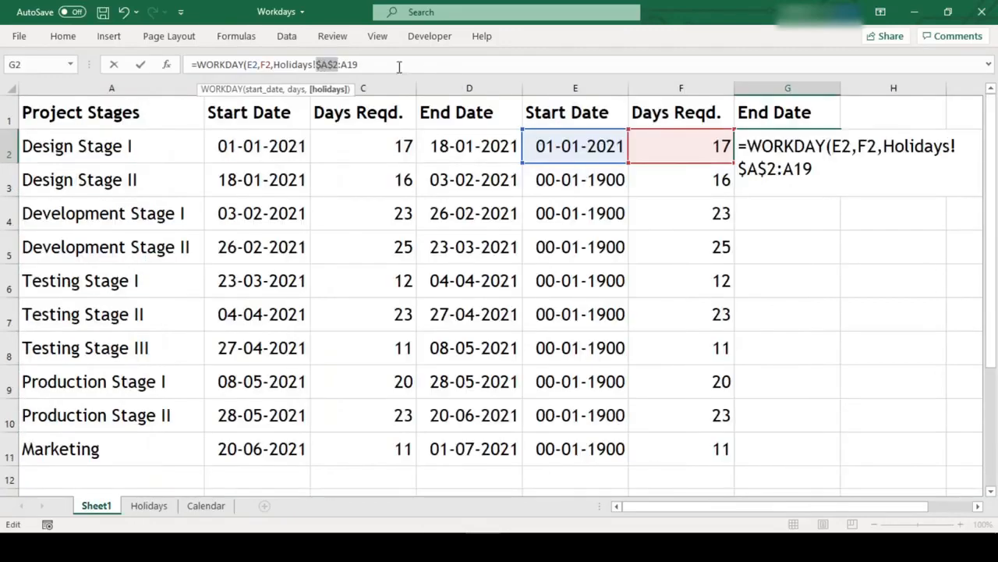
{"action": "key", "text": "F4"}
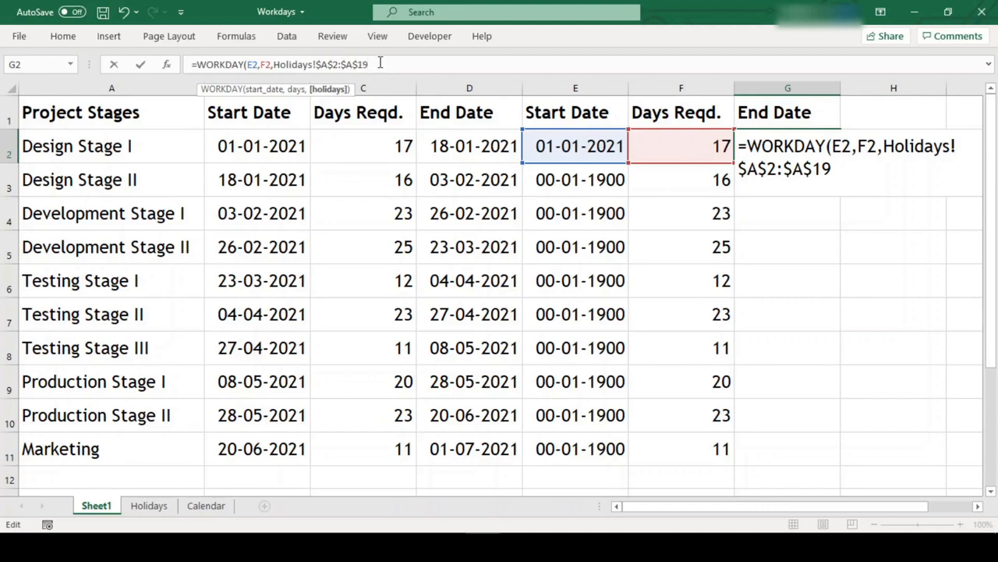
{"action": "key", "text": "Return"}
- In H2, calculate the difference between the Design Stage I end dates in G2 and D2
{"action": "key", "text": "Up"}
{"action": "key", "text": "Right"}
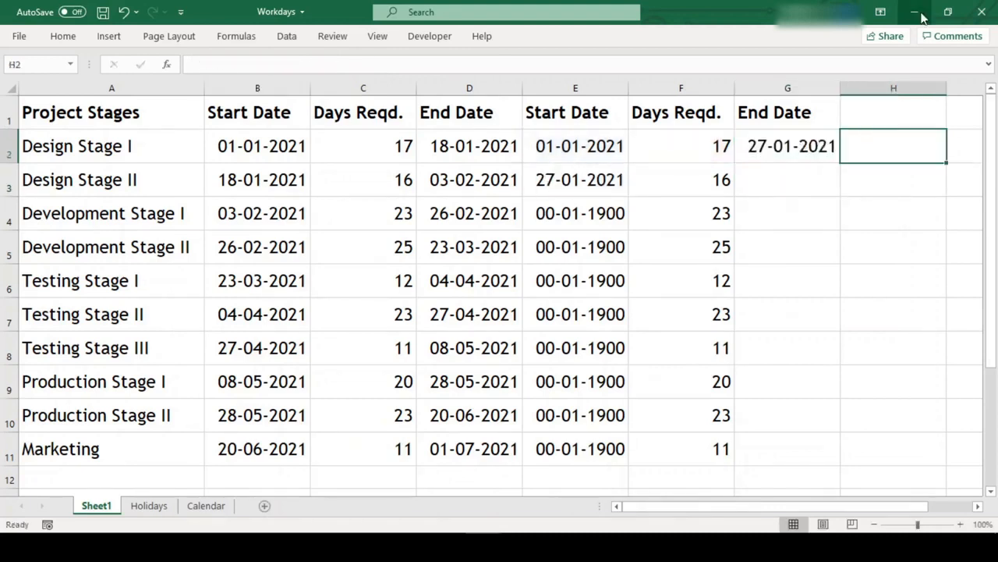
{"action": "type", "text": "="}
{"action": "key", "text": "Left"}
{"action": "type", "text": "-"}
{"action": "key", "text": "Left"}
{"action": "key", "text": "Left"}
{"action": "key", "text": "Left"}
{"action": "key", "text": "Return"}
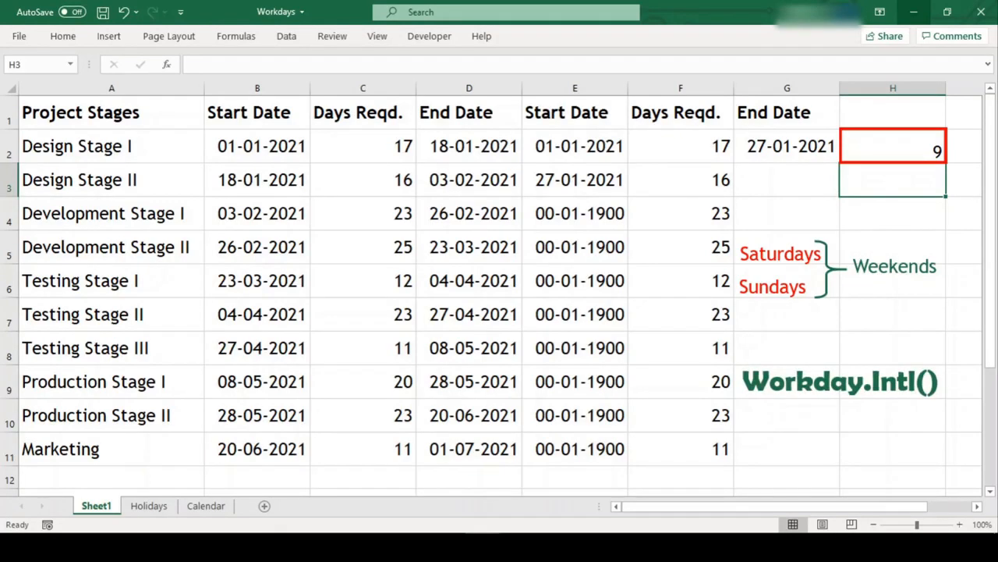
- On the Calendar sheet, count January's weekend dates from 2 to 24 together with the 26 January holiday
{"action": "left_click", "coordinate": [205, 505]}
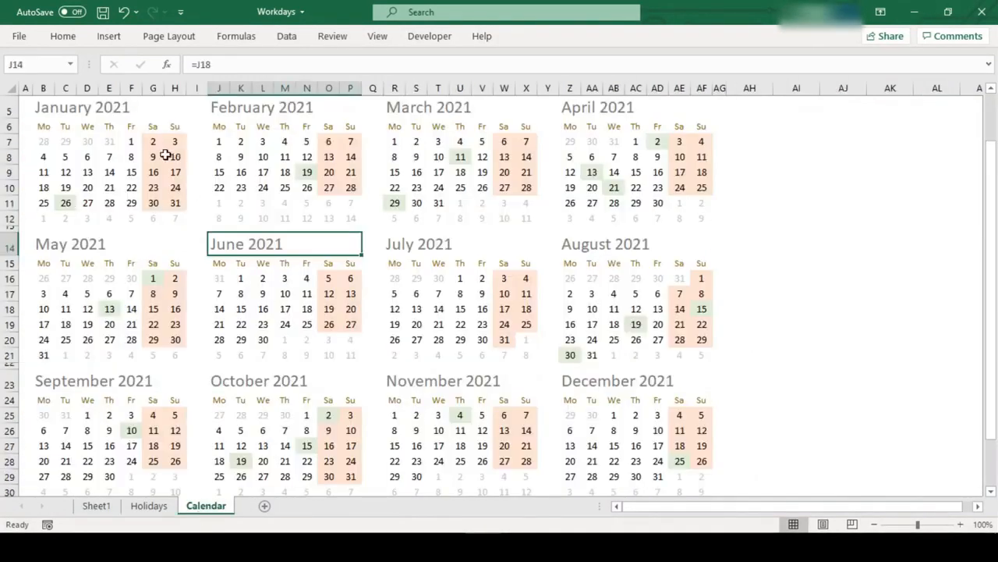
{"action": "left_click", "coordinate": [151, 141]}
{"action": "left_click", "coordinate": [176, 141], "text": "ctrl"}
{"action": "left_click", "coordinate": [156, 156], "text": "ctrl"}
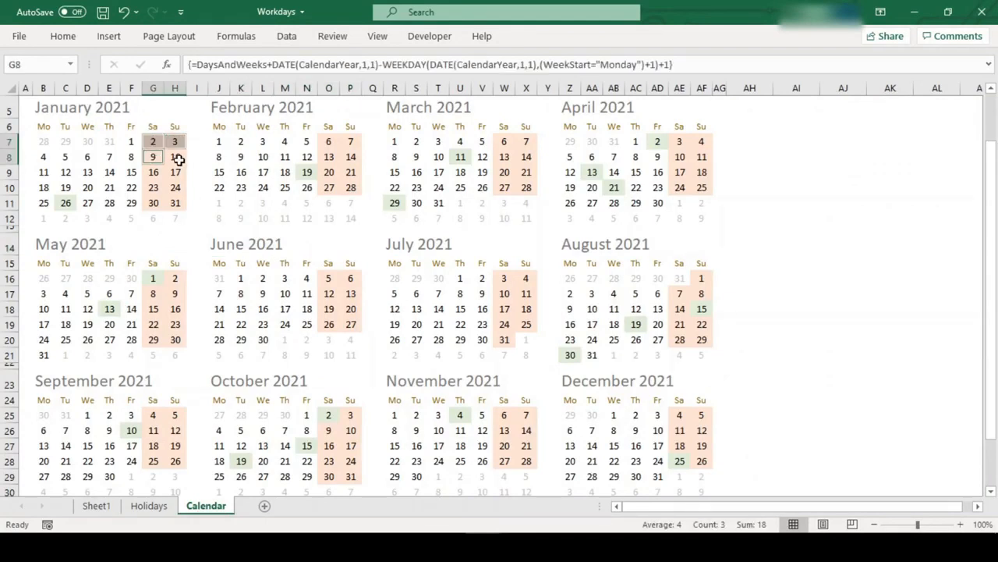
{"action": "left_click", "coordinate": [176, 157], "text": "ctrl"}
{"action": "left_click", "coordinate": [153, 172], "text": "ctrl"}
{"action": "left_click", "coordinate": [176, 172], "text": "ctrl"}
{"action": "left_click", "coordinate": [151, 188], "text": "ctrl"}
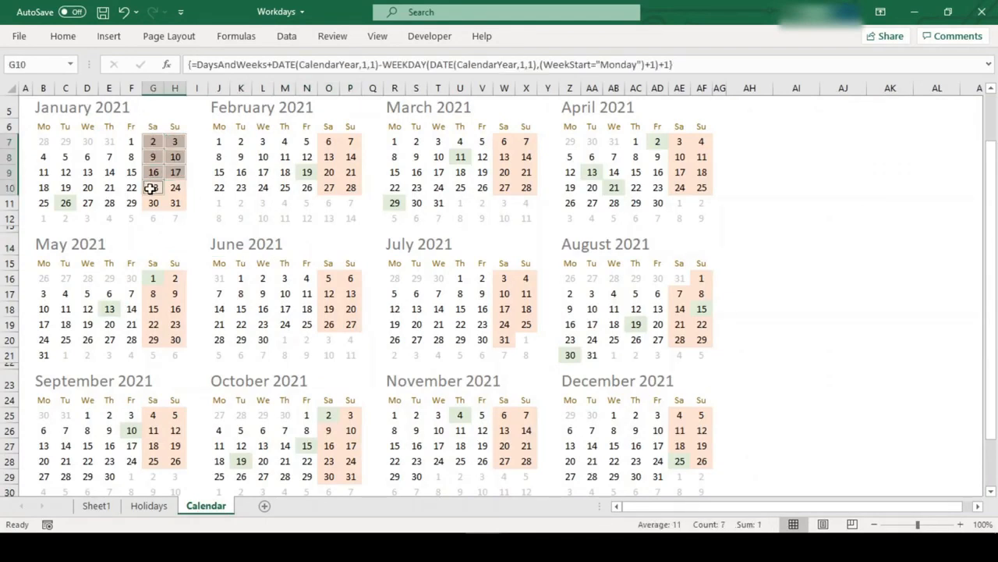
{"action": "left_click", "coordinate": [176, 188], "text": "ctrl"}
{"action": "left_click", "coordinate": [65, 202], "text": "ctrl"}
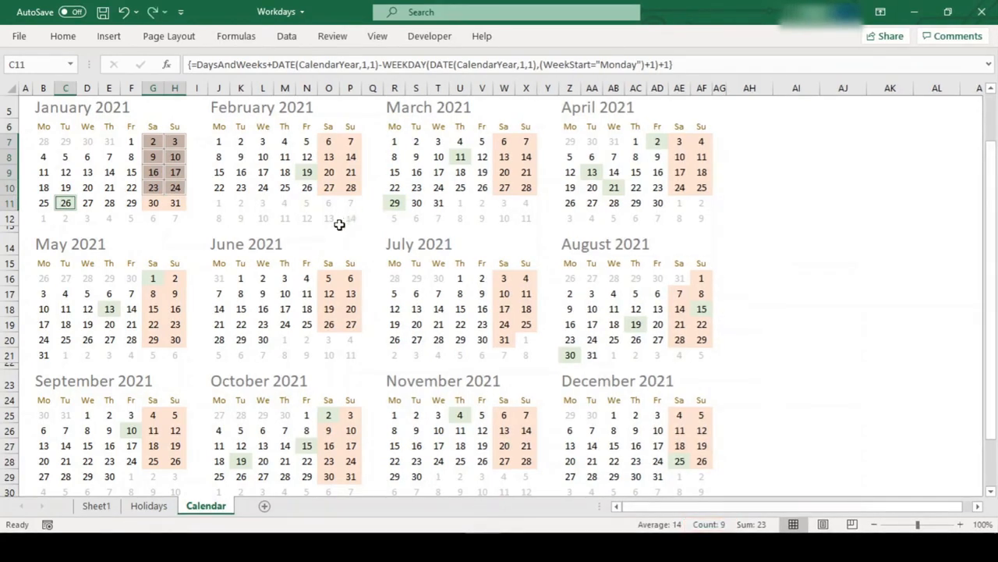
{"action": "left_click", "coordinate": [310, 241]}
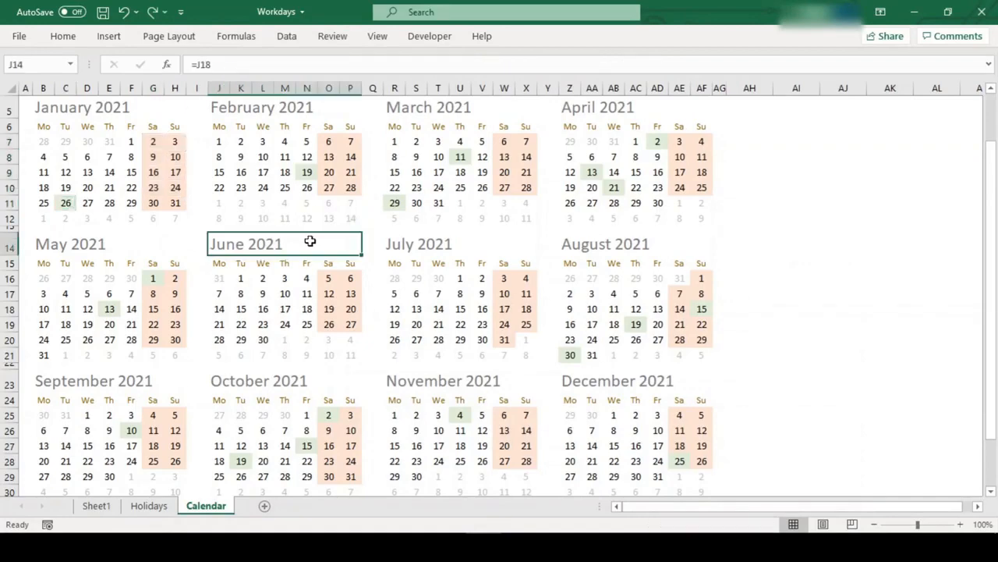
- Fill the WORKDAY formula from G2 down to G11 on Sheet1
{"action": "left_click", "coordinate": [96, 505]}
{"action": "left_click", "coordinate": [786, 446]}
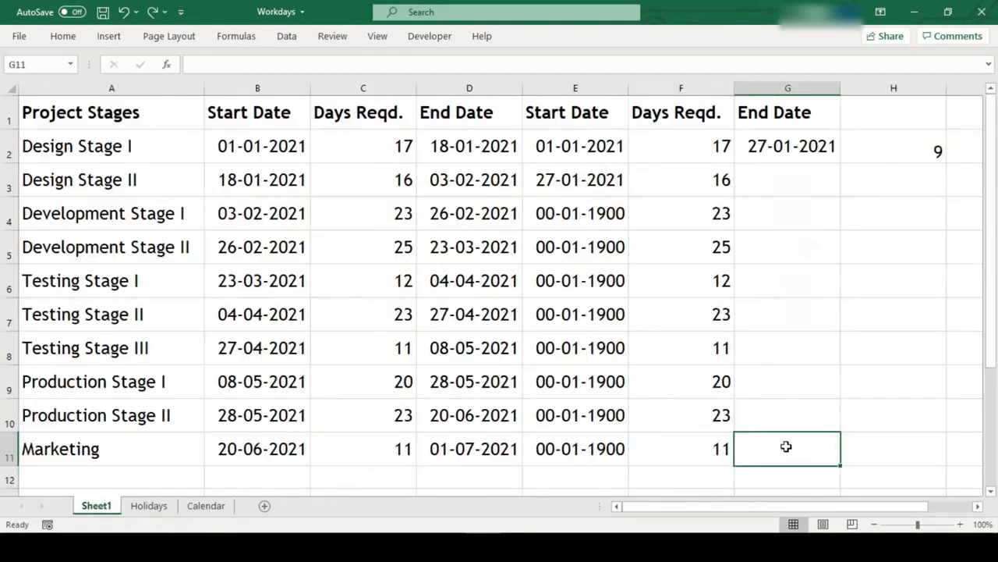
{"action": "key", "text": "ctrl+shift+Up"}
{"action": "key", "text": "ctrl+d"}
- In H11, calculate the difference between the Marketing end dates in G11 and D11
{"action": "key", "text": "Right"}
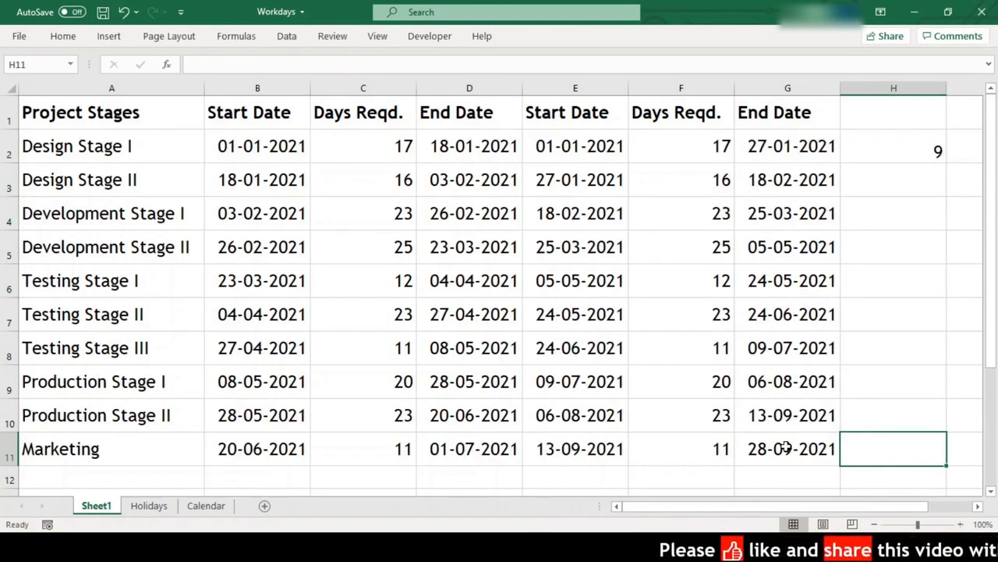
{"action": "type", "text": "="}
{"action": "key", "text": "Left"}
{"action": "type", "text": "-"}
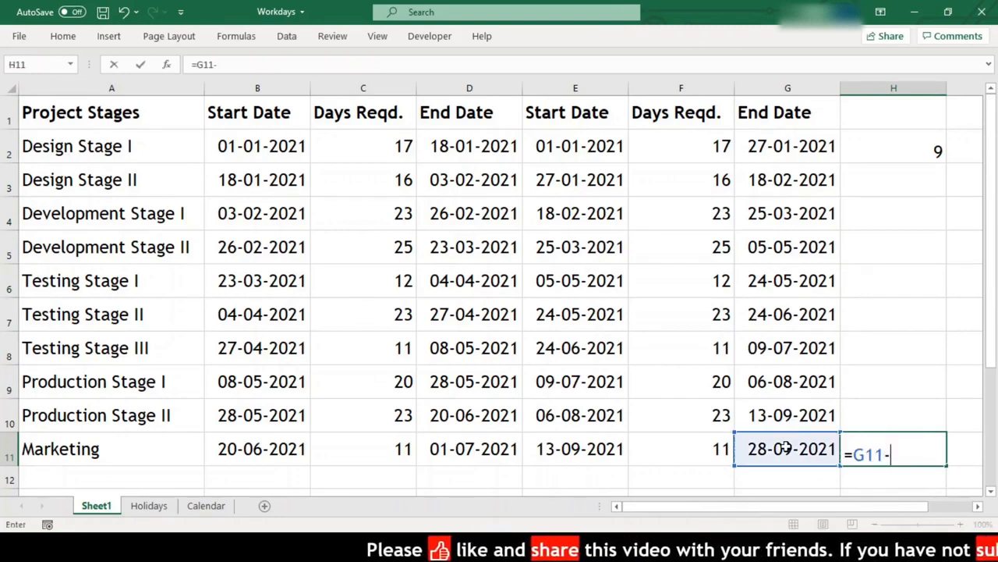
{"action": "key", "text": "Left"}
{"action": "key", "text": "Left"}
{"action": "key", "text": "Left"}
{"action": "key", "text": "Return"}
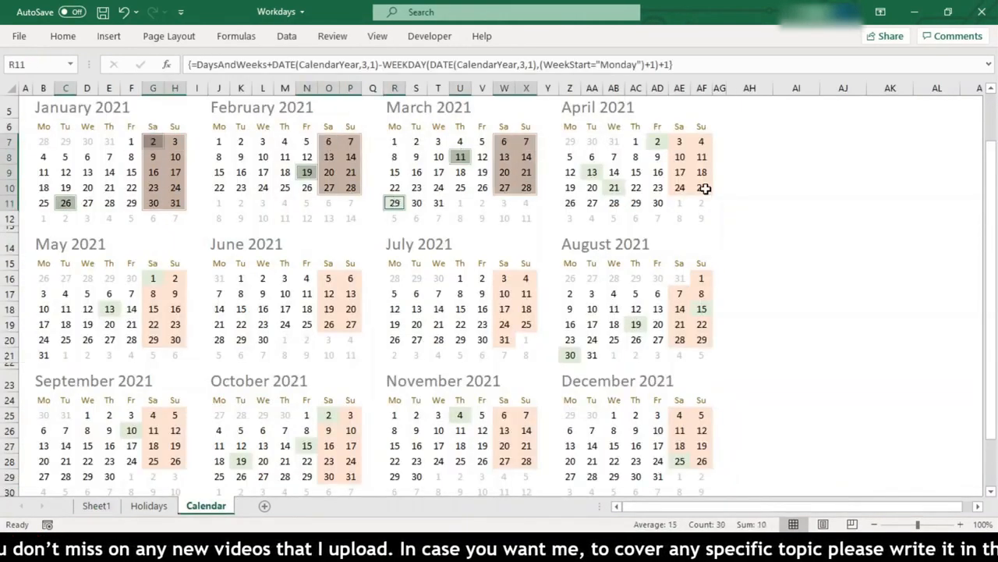
- Extend the calendar selection with the highlighted weekends and holidays from April to September 2021 to count them, and return to Sheet1
{"action": "left_click_drag", "start_coordinate": [705, 189], "coordinate": [680, 142]}
{"action": "left_click", "coordinate": [658, 142], "text": "ctrl"}
{"action": "left_click", "coordinate": [614, 188], "text": "ctrl"}
{"action": "left_click", "coordinate": [592, 172], "text": "ctrl"}
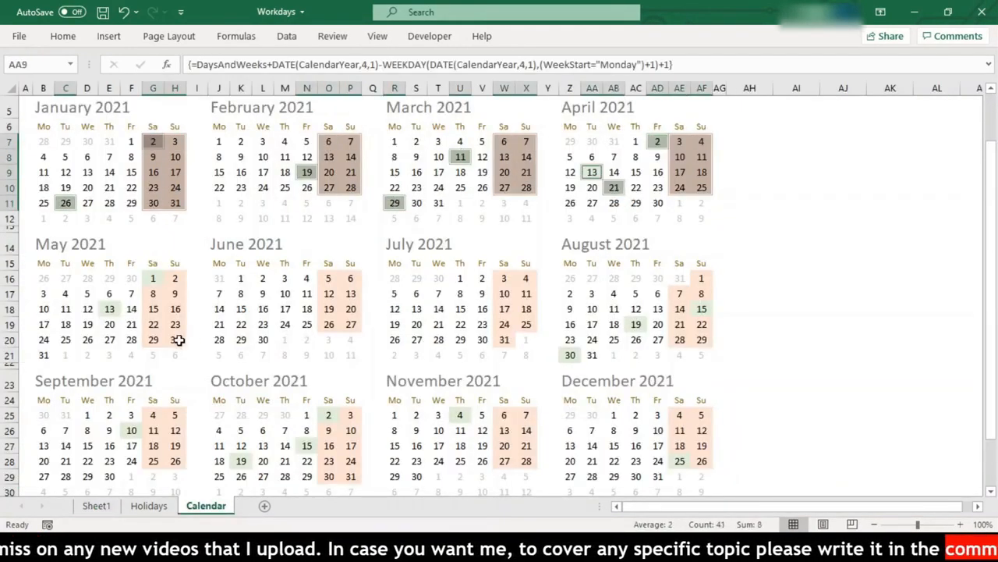
{"action": "left_click_drag", "start_coordinate": [179, 339], "coordinate": [154, 280]}
{"action": "left_click", "coordinate": [109, 309], "text": "ctrl"}
{"action": "left_click_drag", "start_coordinate": [350, 324], "coordinate": [328, 279]}
{"action": "left_click_drag", "start_coordinate": [507, 339], "coordinate": [505, 279]}
{"action": "left_click_drag", "start_coordinate": [705, 278], "coordinate": [704, 340]}
{"action": "left_click_drag", "start_coordinate": [175, 461], "coordinate": [154, 415]}
{"action": "left_click", "coordinate": [130, 429], "text": "ctrl"}
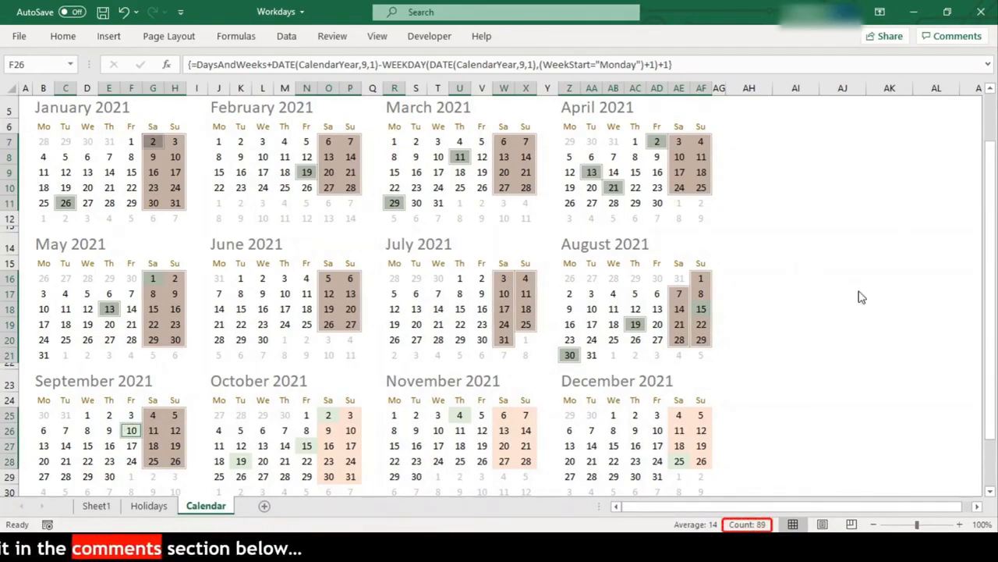
{"action": "left_click", "coordinate": [218, 238]}
{"action": "left_click", "coordinate": [97, 505]}
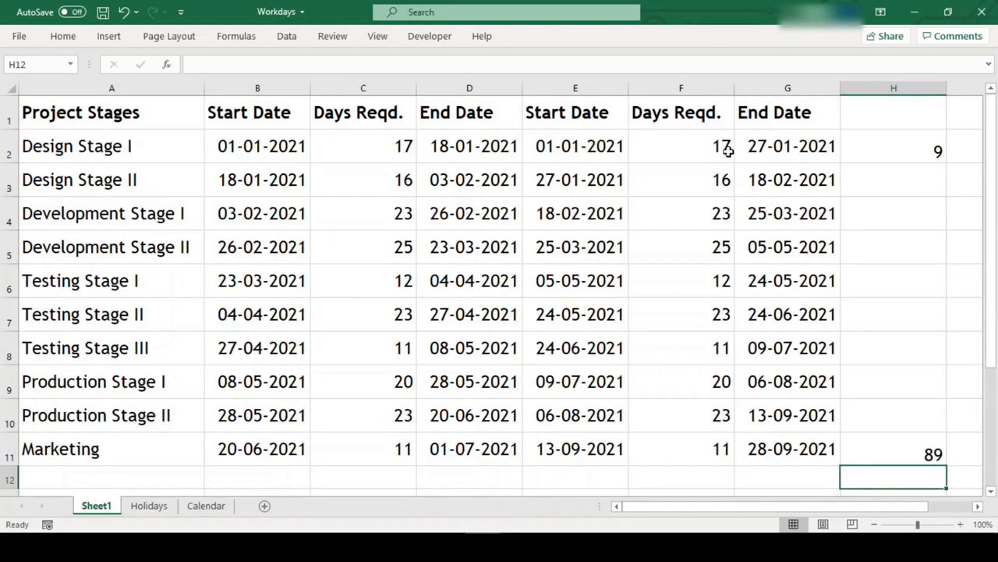
- Change the days required for Design Stage I in F2 to -17
{"action": "left_click", "coordinate": [611, 147]}
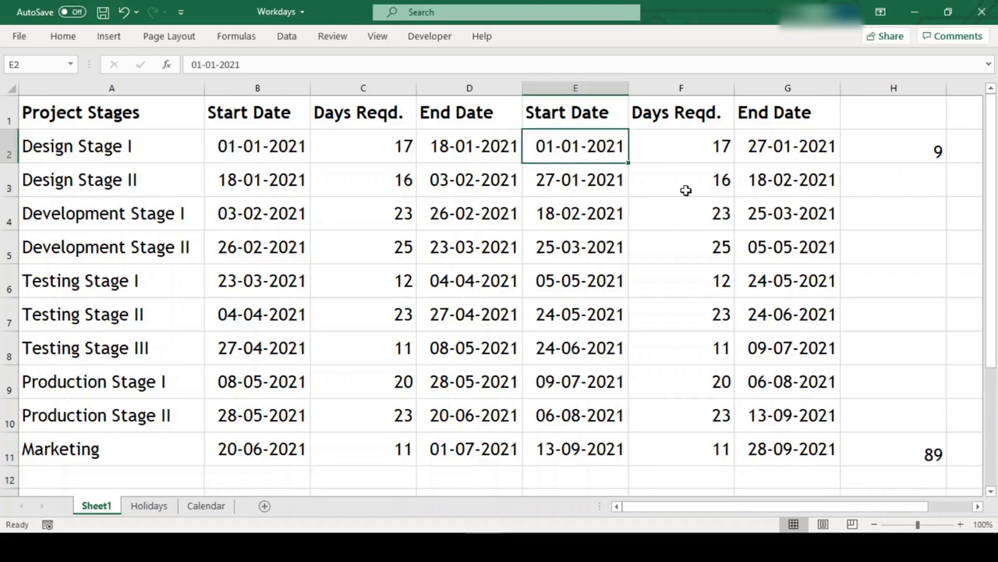
{"action": "left_click", "coordinate": [818, 148]}
{"action": "left_click", "coordinate": [697, 142]}
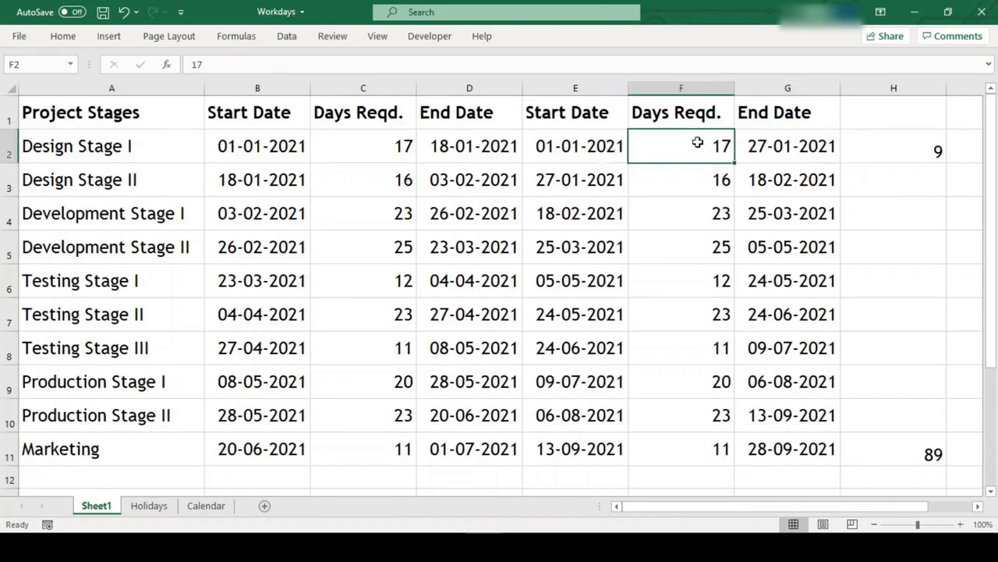
{"action": "key", "text": "F2"}
{"action": "key", "text": "Home"}
{"action": "type", "text": "-"}
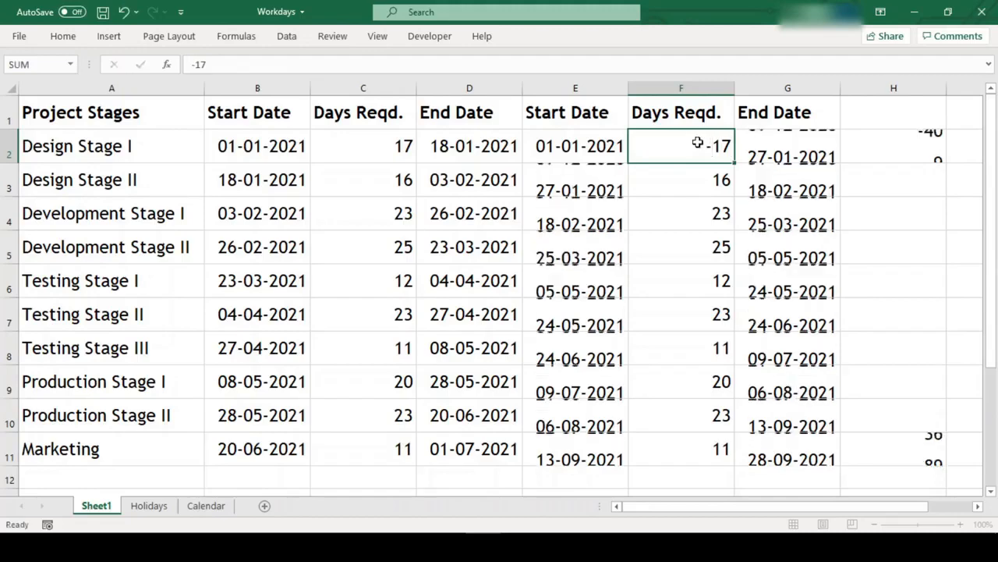
- Commit the negative days value in F2, view the listed dates on the Holidays sheet, and return to Sheet1
{"action": "key", "text": "Return"}
{"action": "key", "text": "Up"}
{"action": "left_click", "coordinate": [150, 507]}
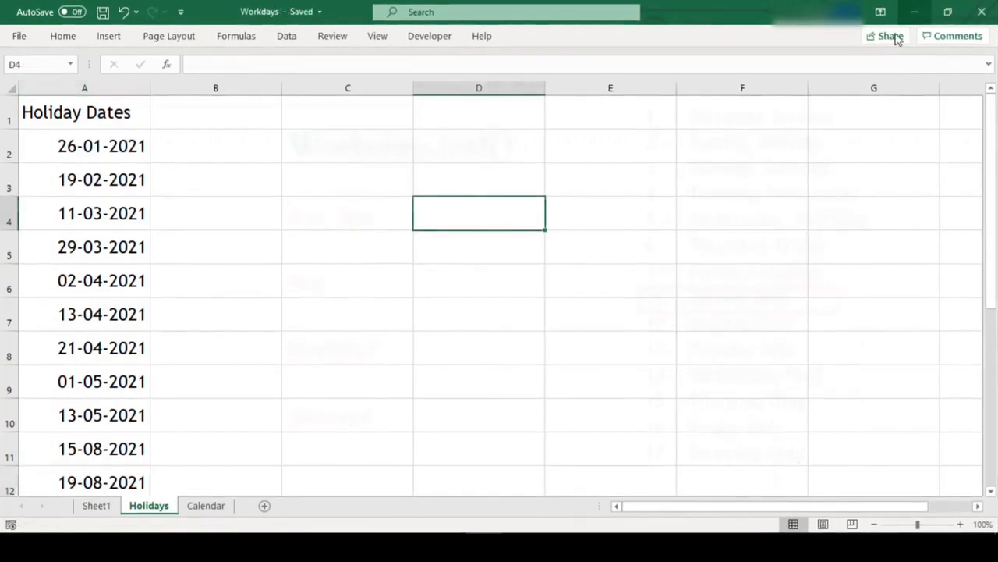
{"action": "left_click", "coordinate": [96, 505]}
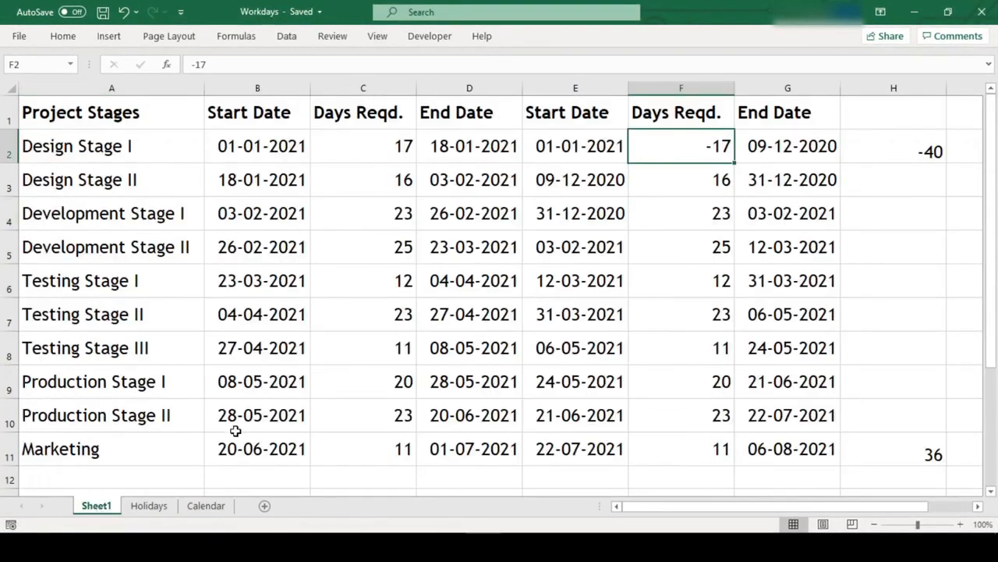
- Set the days required for Design Stage I in F2 back to 17
{"action": "key", "text": "F2"}
{"action": "key", "text": "Home"}
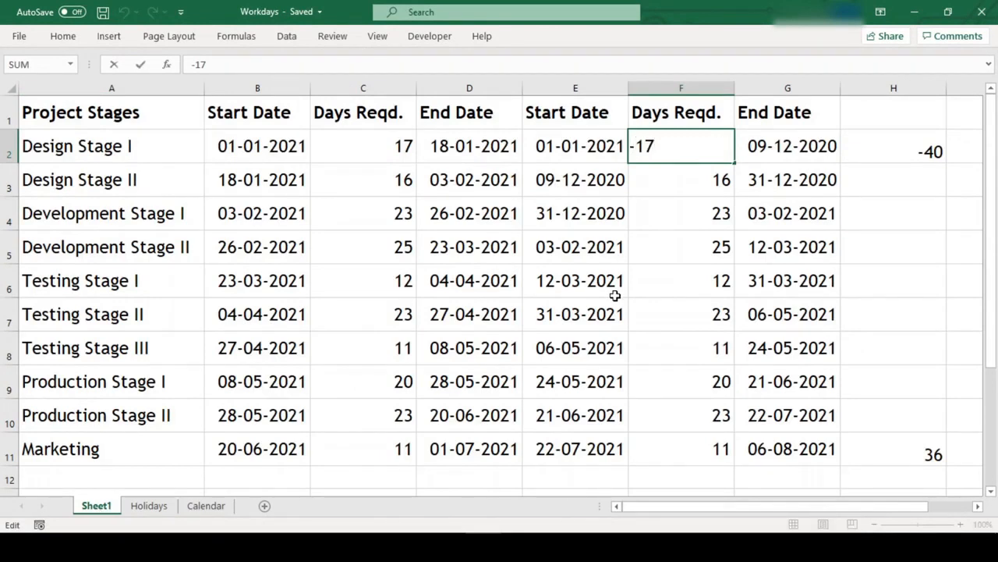
{"action": "key", "text": "Delete"}
{"action": "key", "text": "Return"}
{"action": "key", "text": "Up"}
- Change the G2 formula to =WORKDAY.INTL(E2,F2,11,Holidays!$A$2:$A$19) and check the Design Stage I difference in H2
{"action": "key", "text": "Right"}
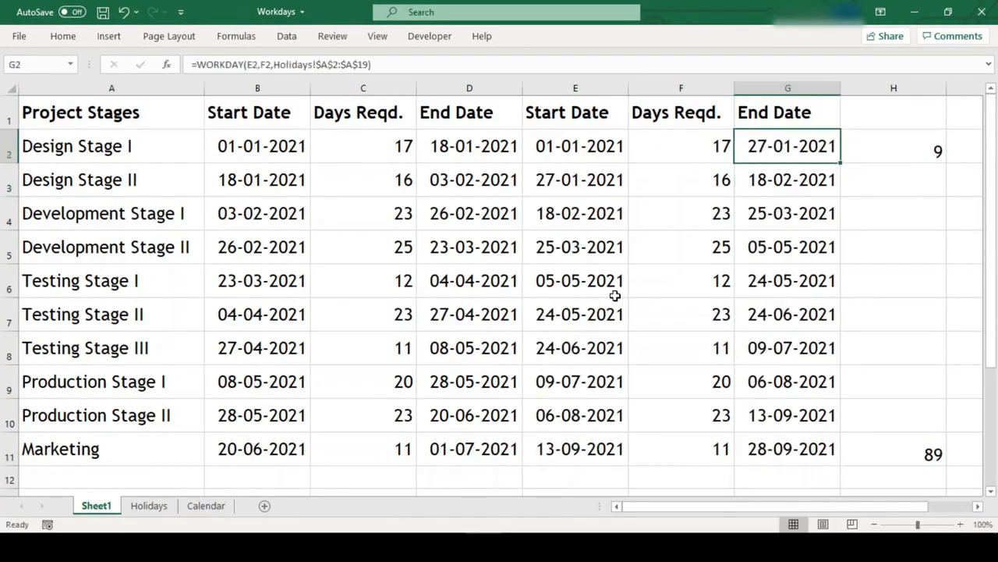
{"action": "key", "text": "F2"}
{"action": "left_click", "coordinate": [828, 145]}
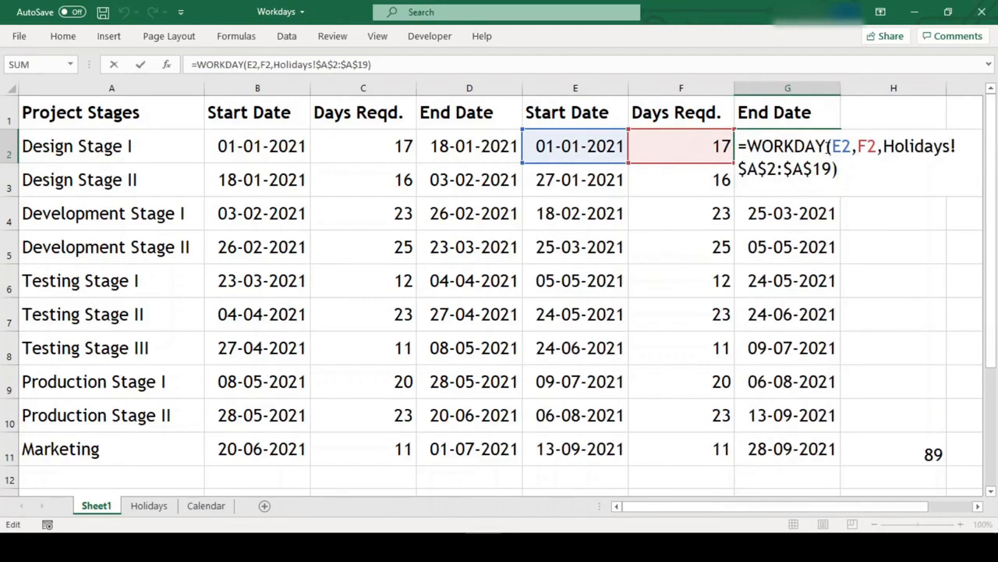
{"action": "type", "text": ".INTL"}
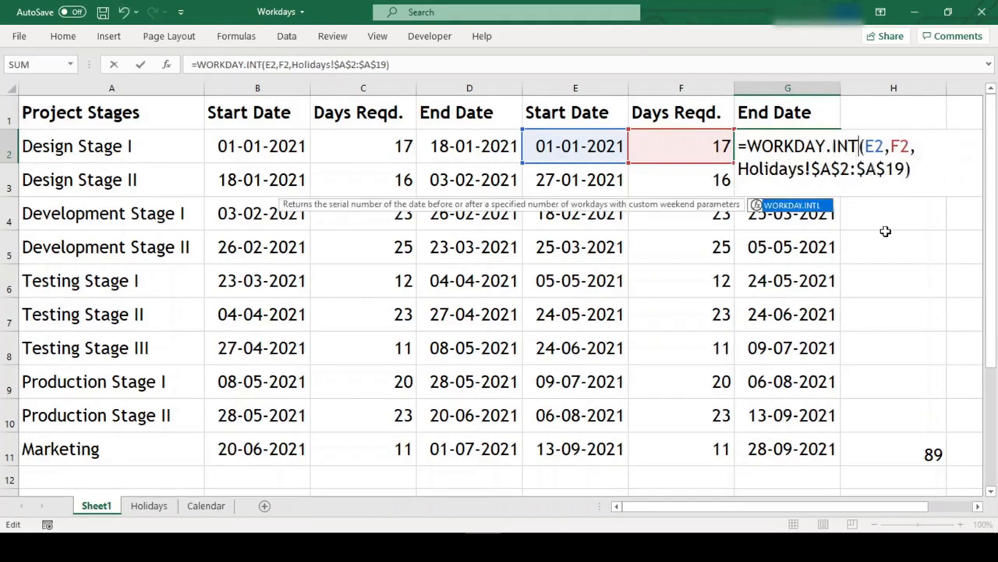
{"action": "left_click", "coordinate": [925, 150]}
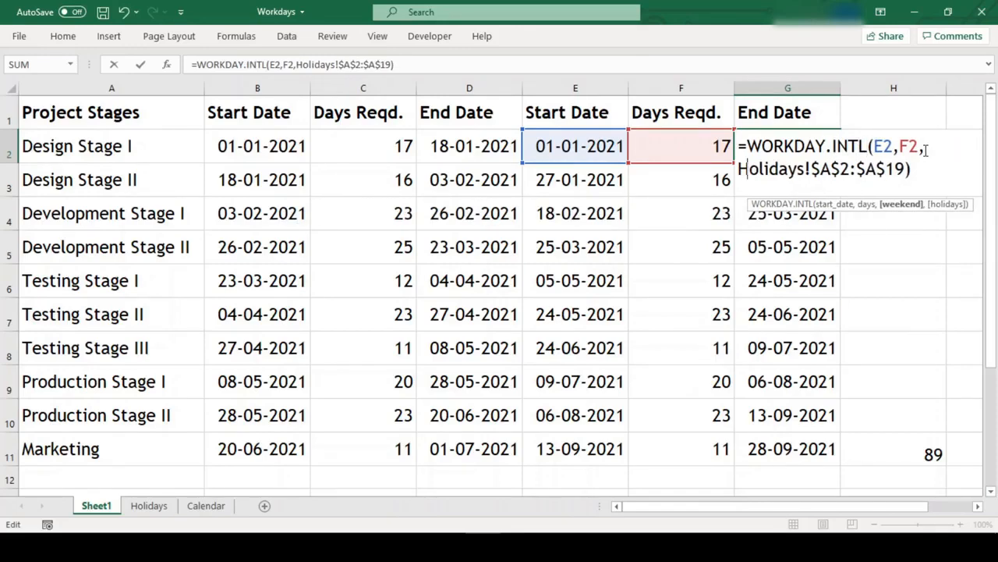
{"action": "type", "text": "11,"}
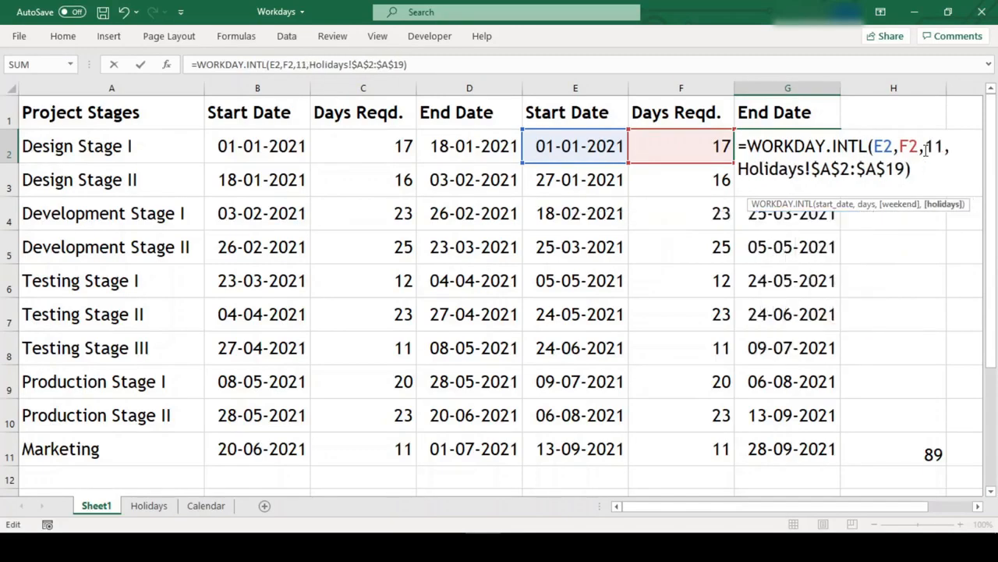
{"action": "key", "text": "Return"}
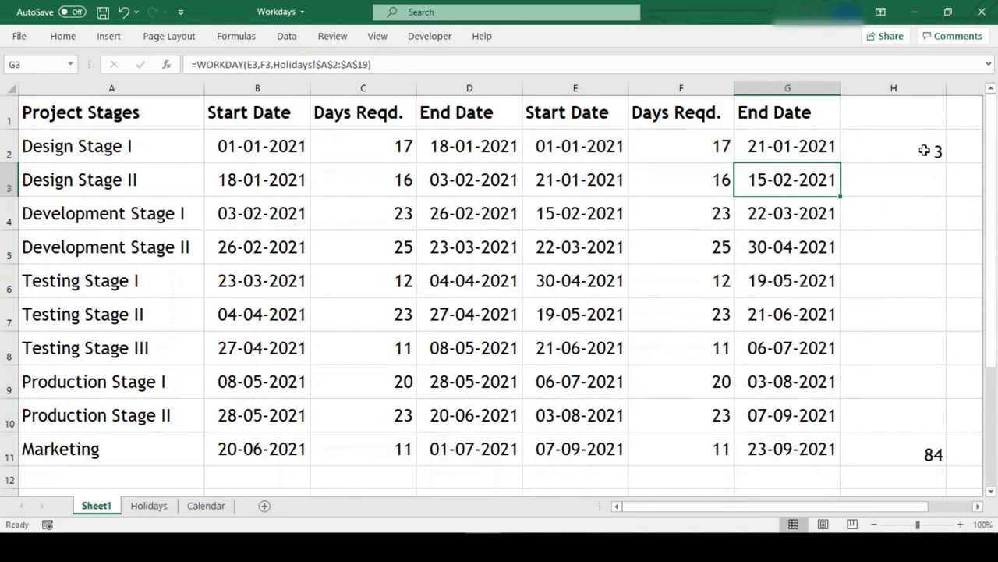
{"action": "left_click", "coordinate": [909, 153]}
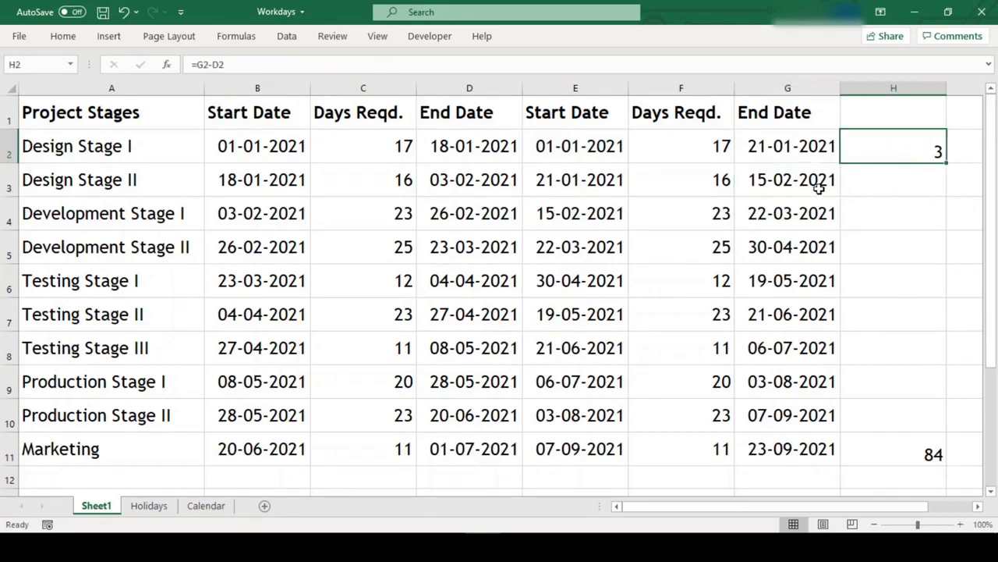
- Fill the WORKDAY.INTL formula from G2 down to G11 and check the Marketing difference in H11 and end date in G11
{"action": "left_click", "coordinate": [788, 455]}
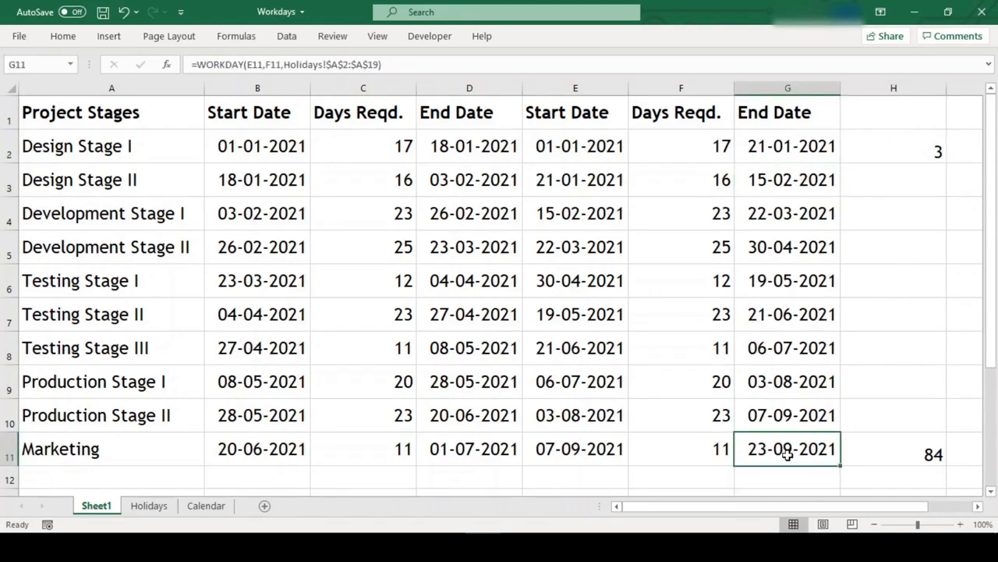
{"action": "key", "text": "ctrl+shift+Up"}
{"action": "key", "text": "shift+Down"}
{"action": "key", "text": "ctrl+d"}
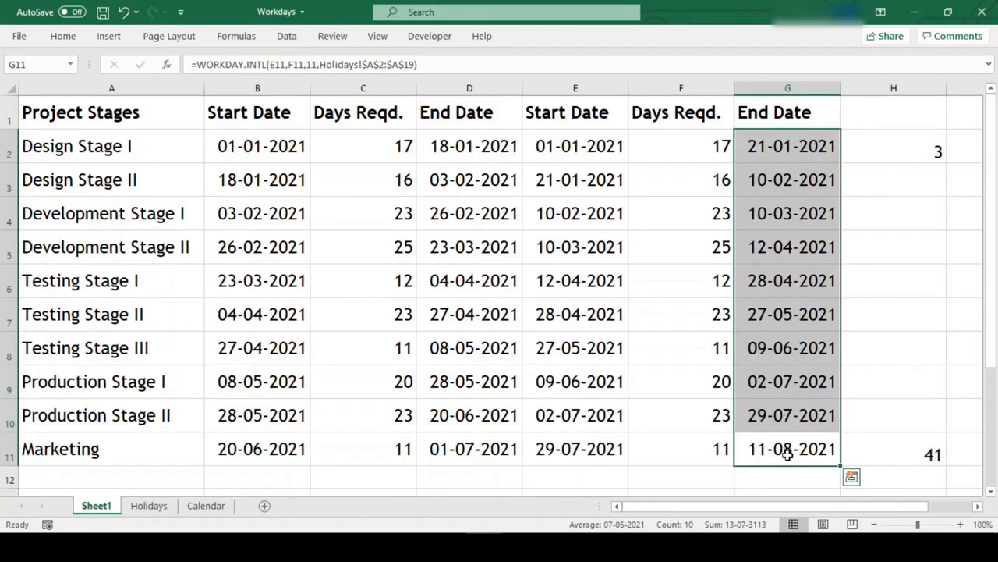
{"action": "left_click", "coordinate": [940, 407]}
{"action": "left_click", "coordinate": [898, 461]}
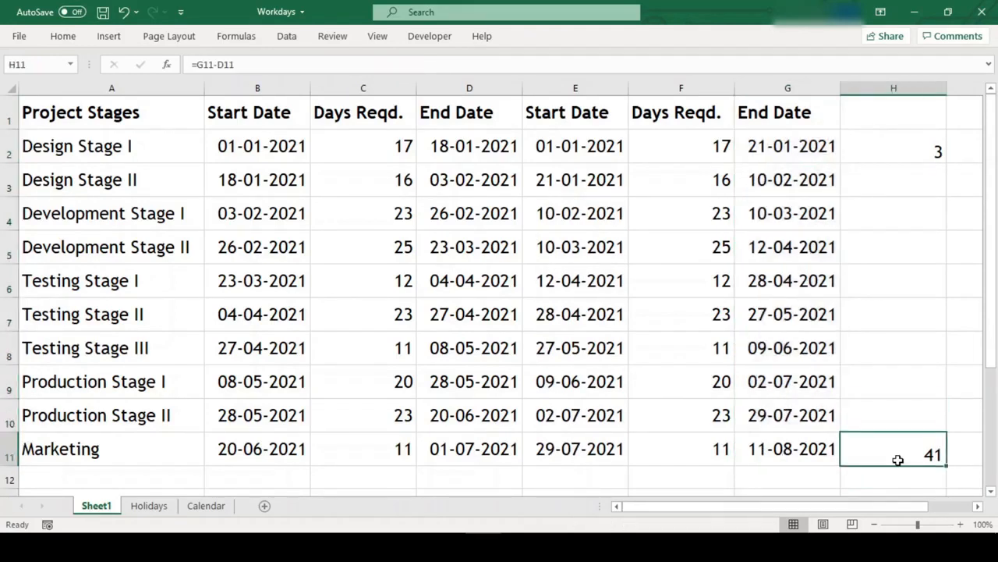
{"action": "left_click", "coordinate": [825, 455]}
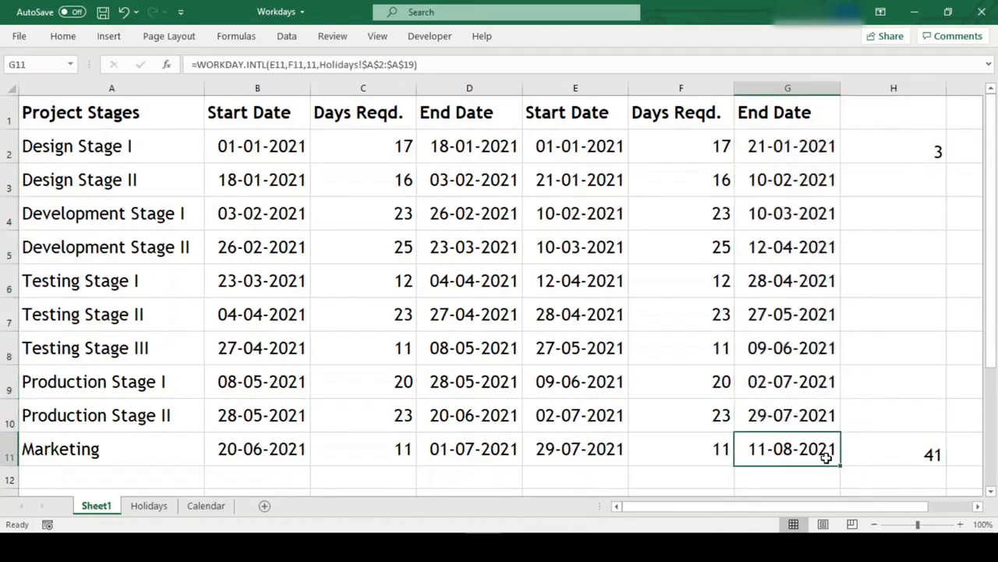